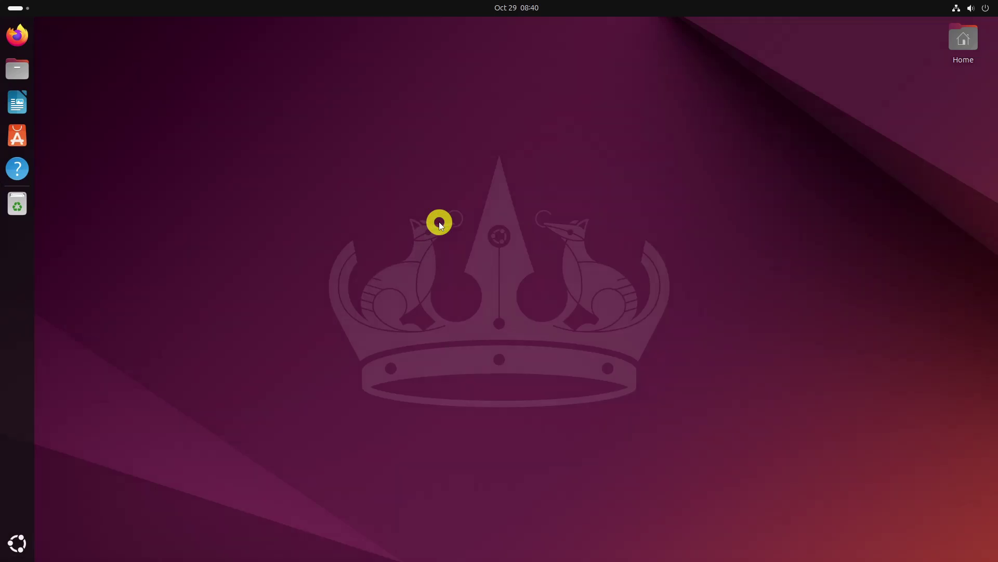
# Launch Settings from the search, maximize it, and go to System > Users.
pyautogui.press('super')
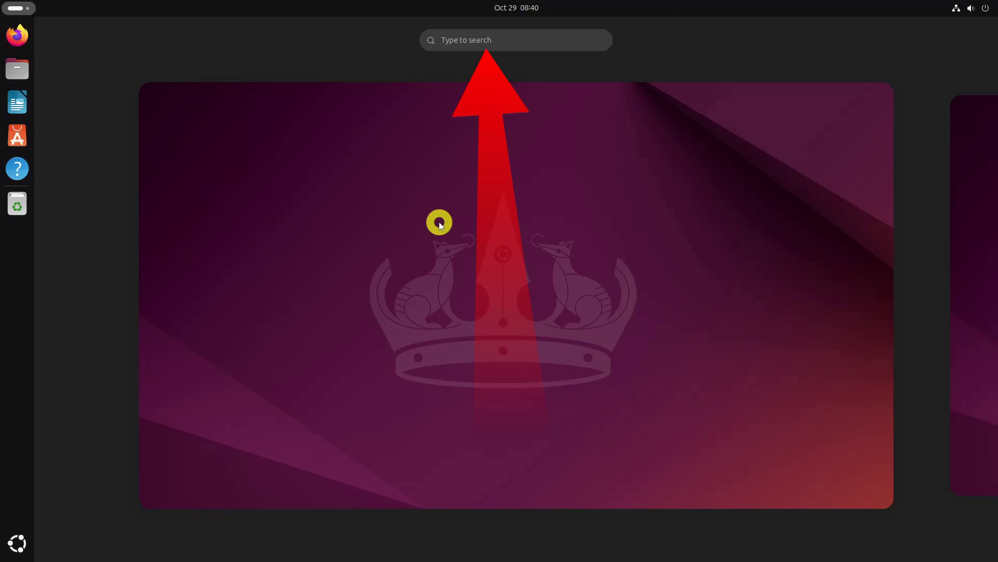
pyautogui.write('settings')
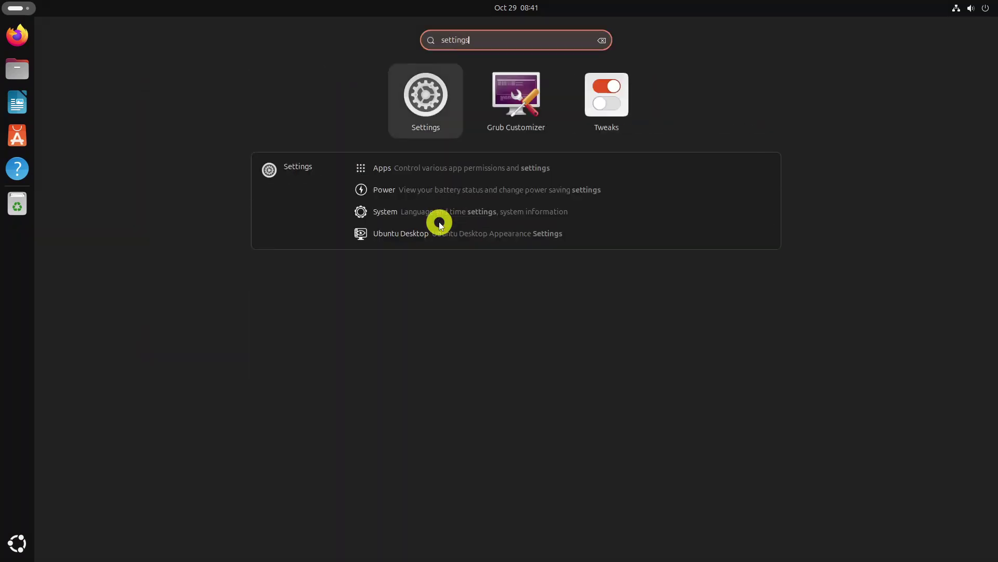
pyautogui.click(438, 98)
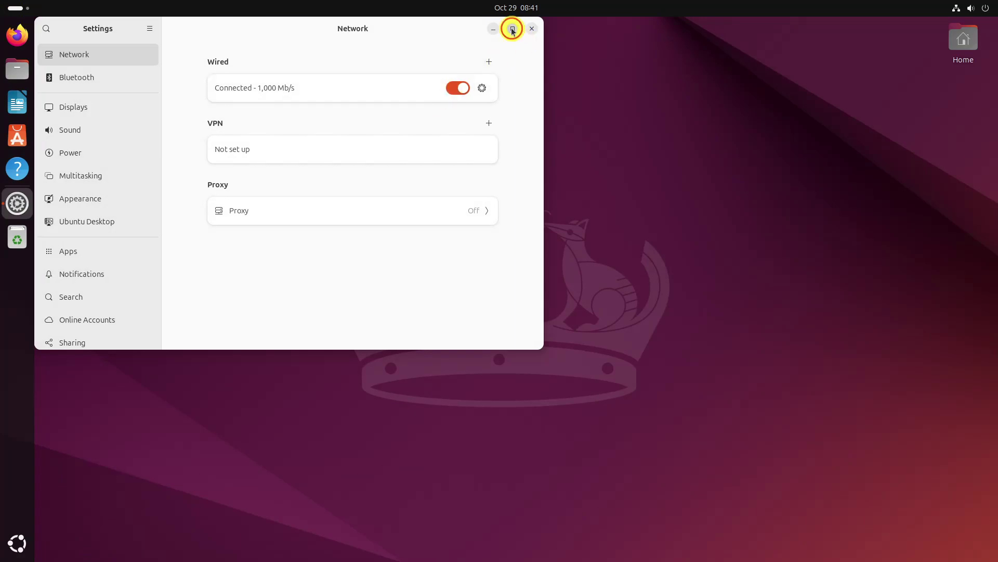
pyautogui.click(510, 29)
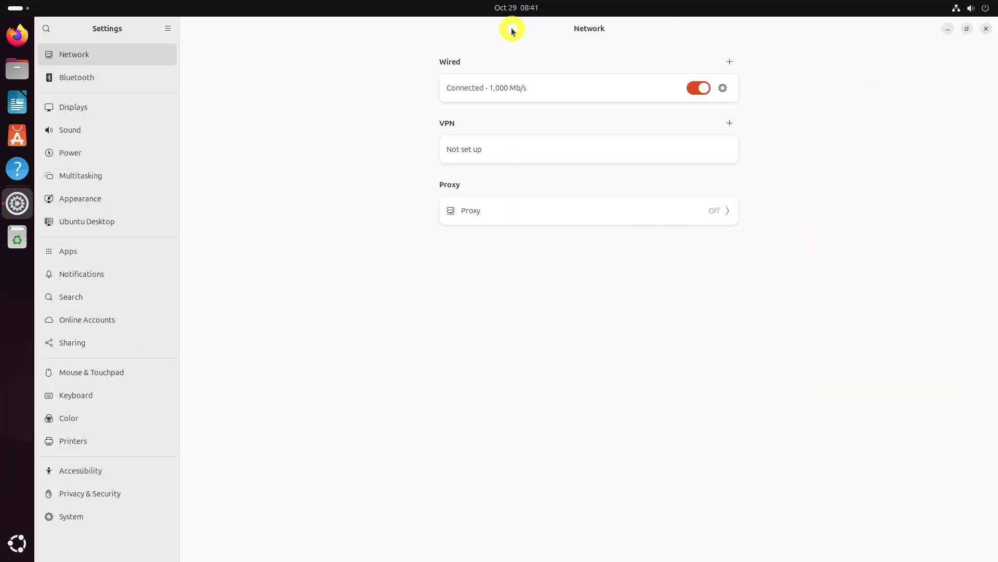
pyautogui.click(76, 522)
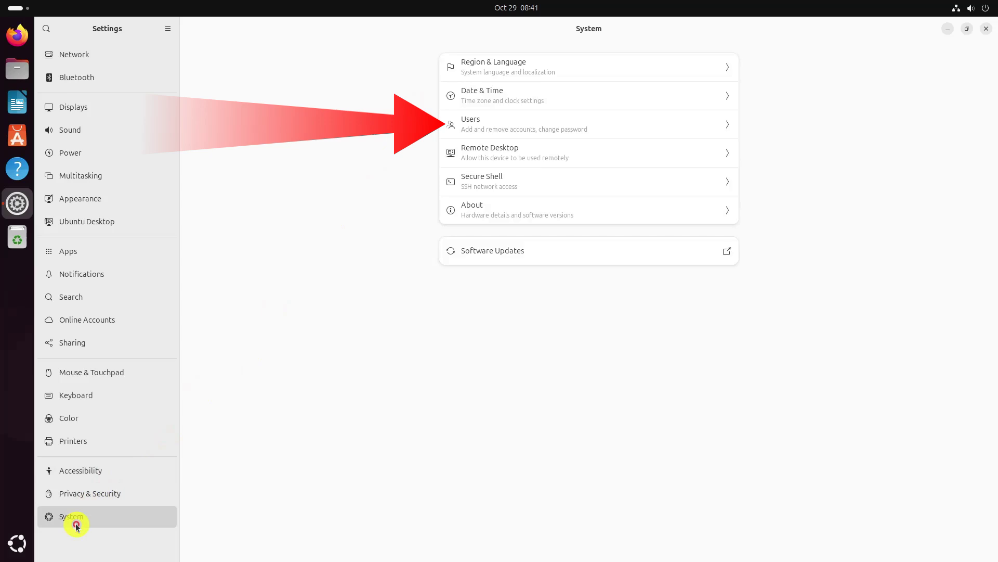
pyautogui.click(536, 124)
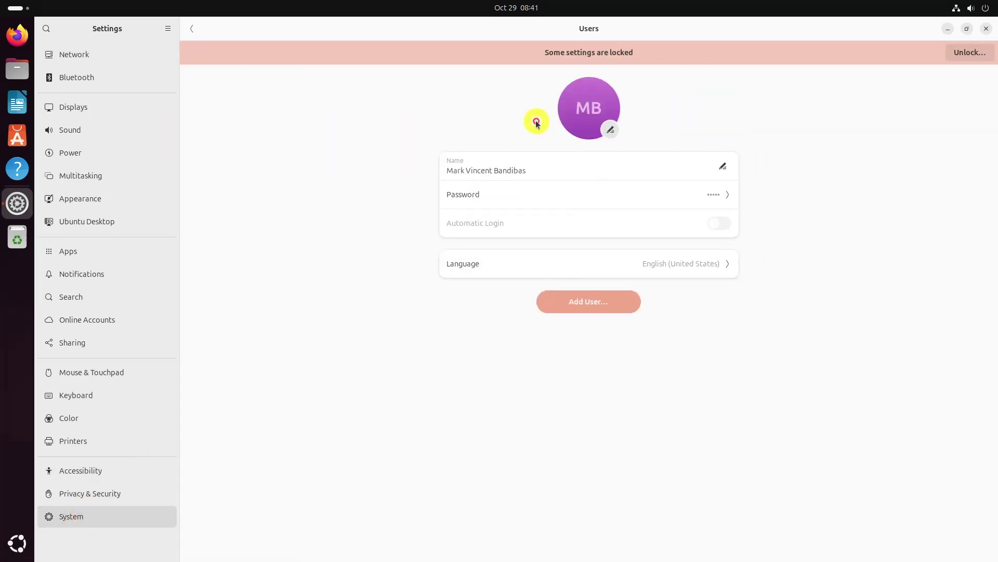
# Unlock the Users page with the account password and switch Automatic Login on.
pyautogui.click(962, 53)
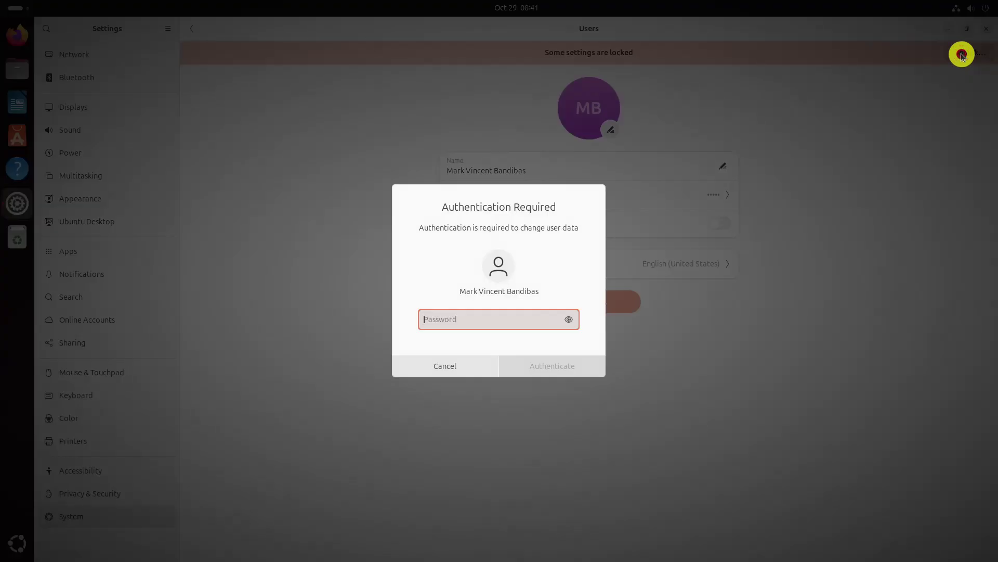
pyautogui.write('••••')
pyautogui.click(550, 369)
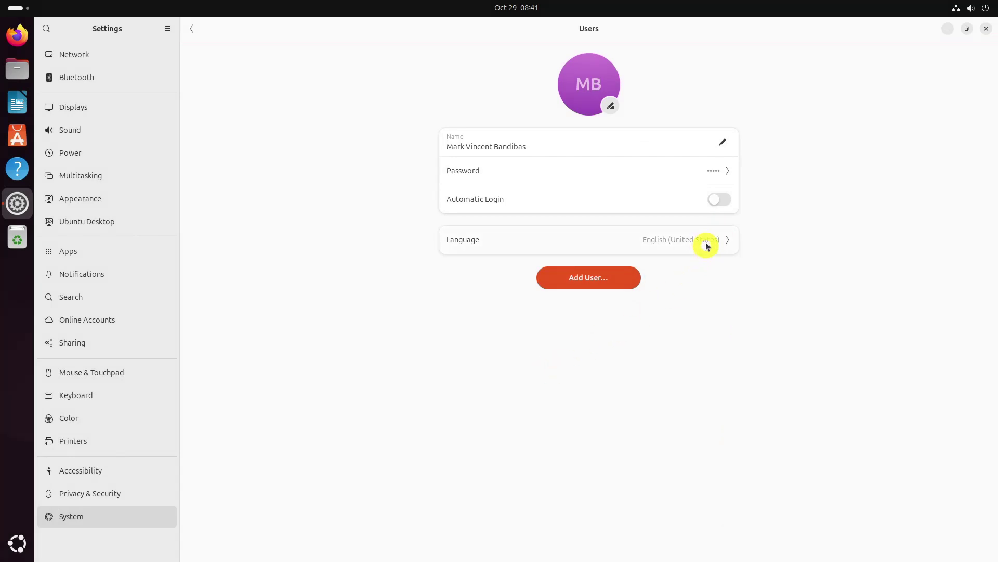
pyautogui.click(719, 199)
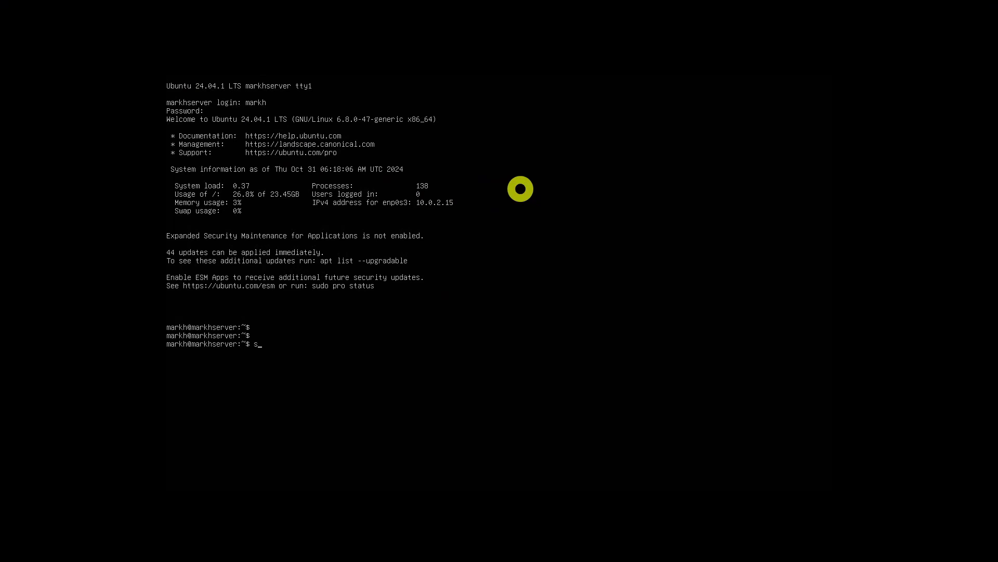
# Open /etc/systemd/logind.conf in nano with sudo, entering the sudo password.
pyautogui.write('sudo nano /etc/systemd/logind.conf')
pyautogui.press('Return')
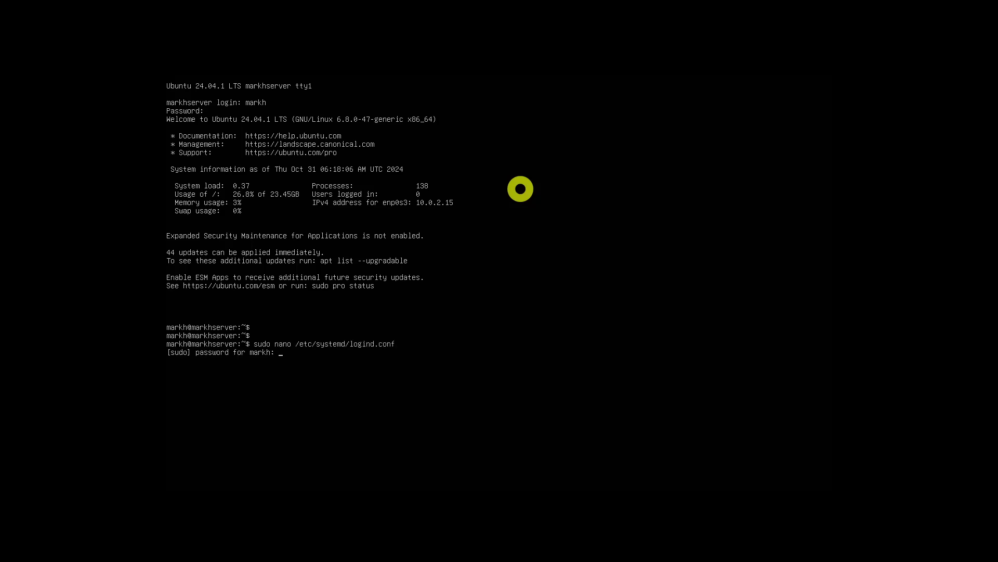
pyautogui.press('Return')
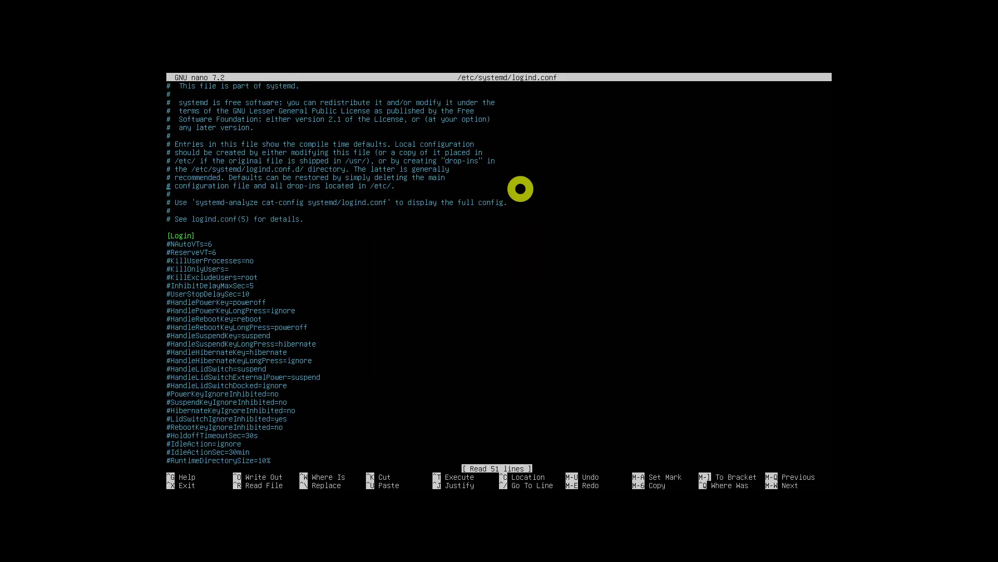
# Uncomment NAutoVTs=6 and ReserveVT in logind.conf, changing ReserveVT from 6 to 7.
pyautogui.press('BackSpace')
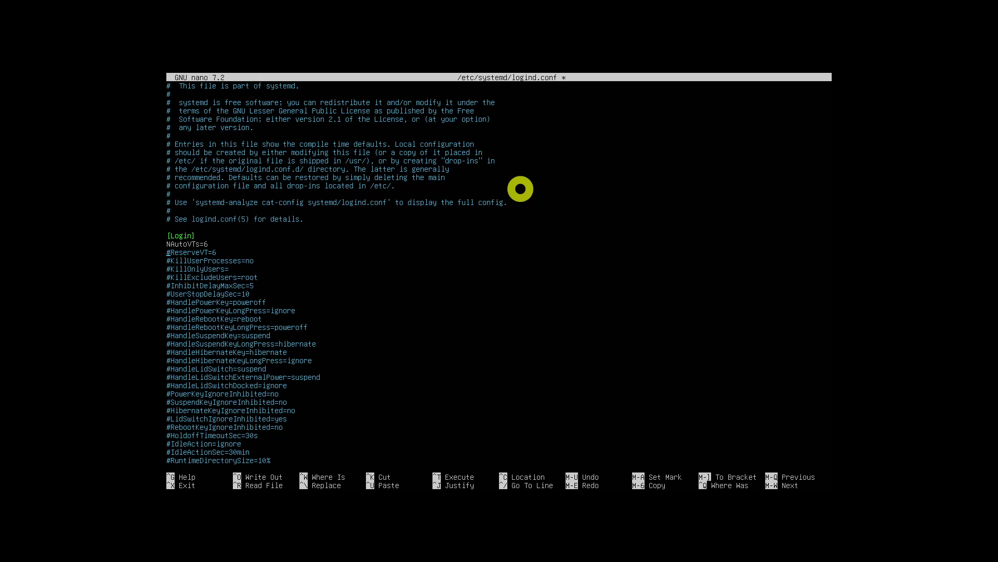
pyautogui.press('Delete')
pyautogui.press('BackSpace')
# Save logind.conf and exit nano to the shell.
pyautogui.hotkey('ctrl', 'o')
pyautogui.press('Return')
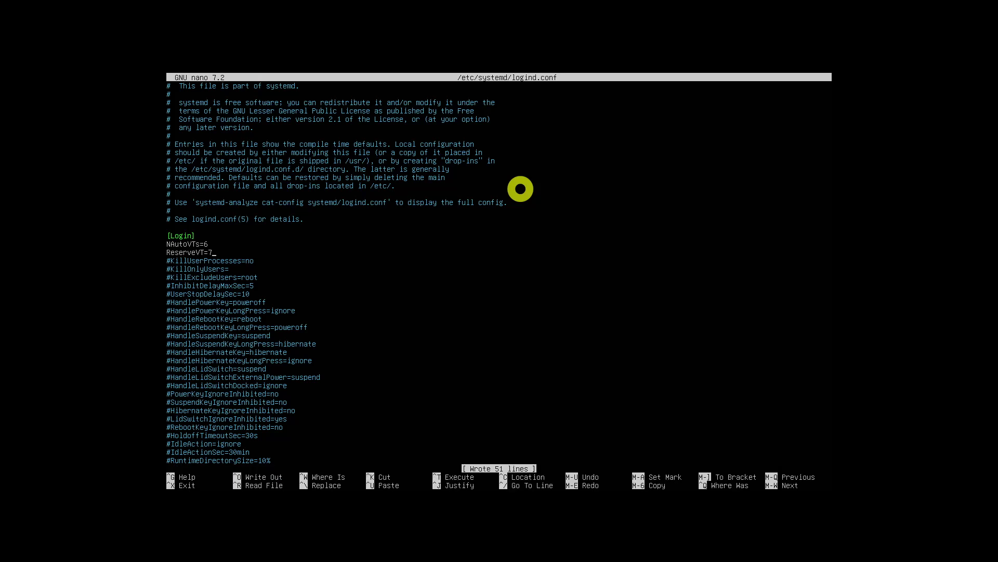
pyautogui.hotkey('ctrl', 'x')
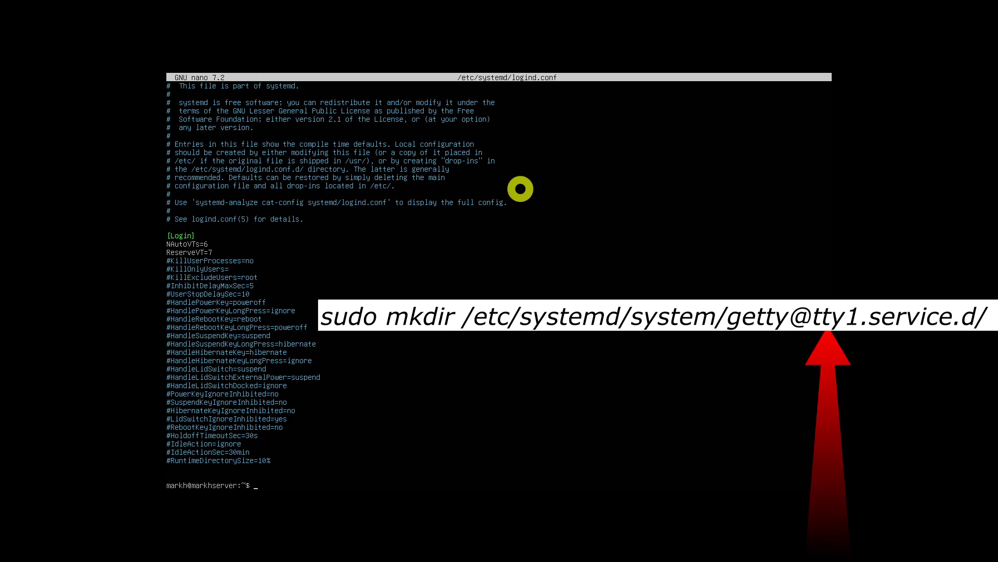
pyautogui.write('sudo')
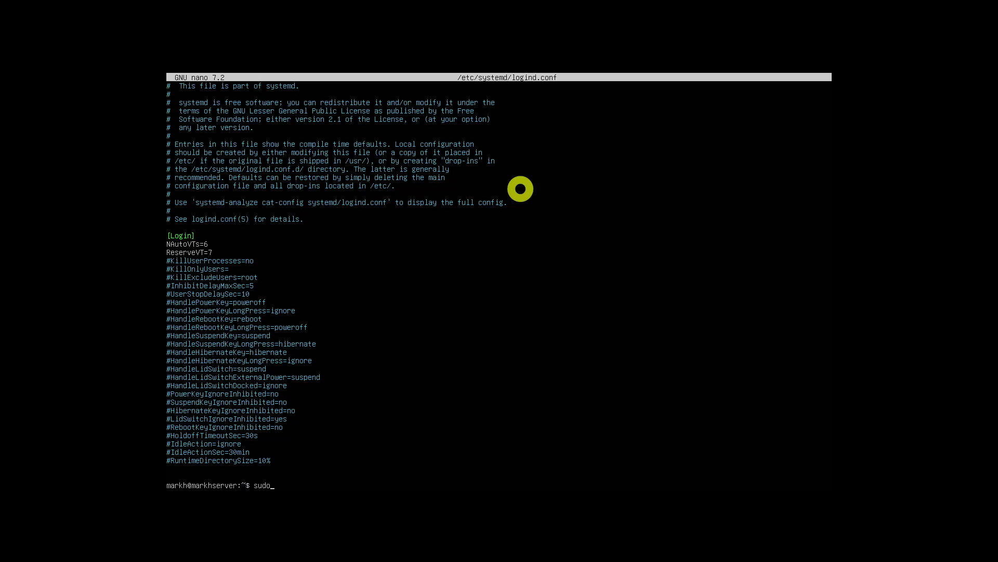
pyautogui.write(' mkdir /etc/systemd/system/getty@tty1.s')
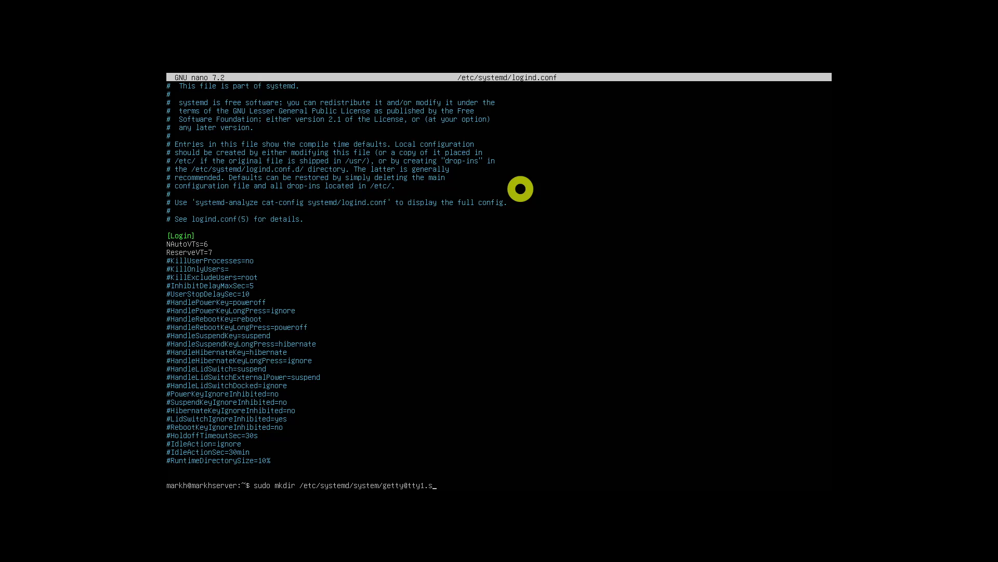
pyautogui.write('ervice.d/')
pyautogui.press('Return')
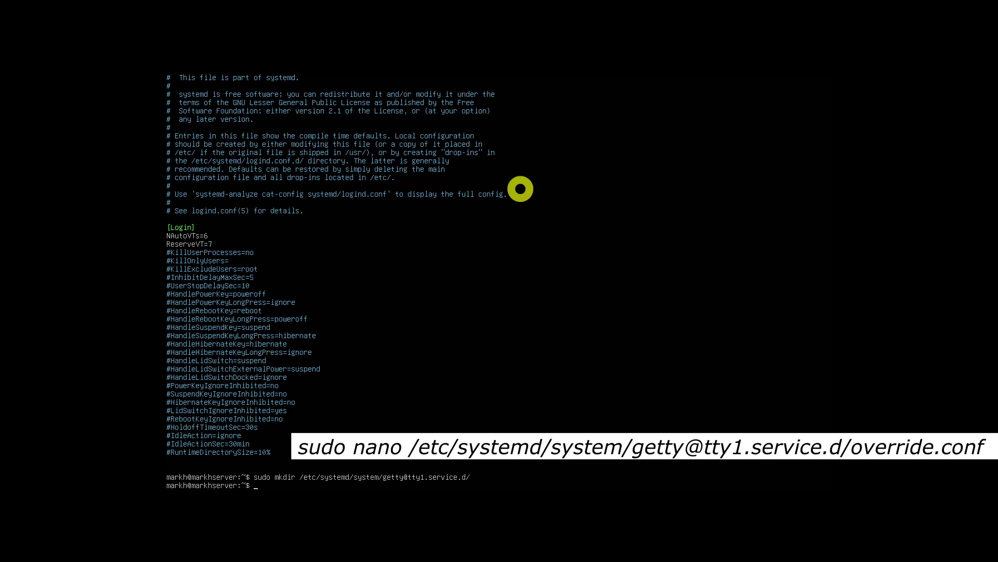
pyautogui.write('sudo nano')
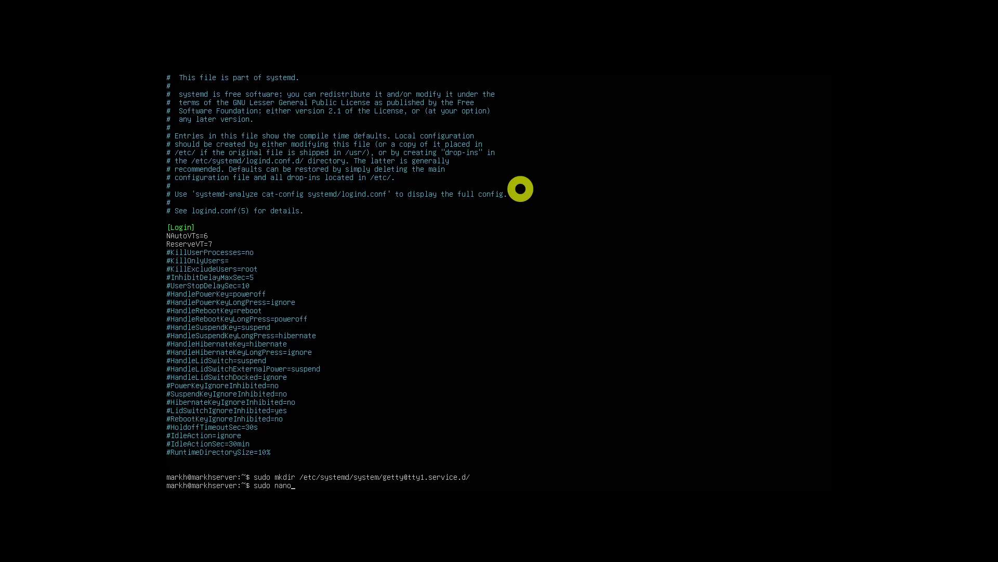
pyautogui.write(' /etc/systemd/system/getty@tty1.service')
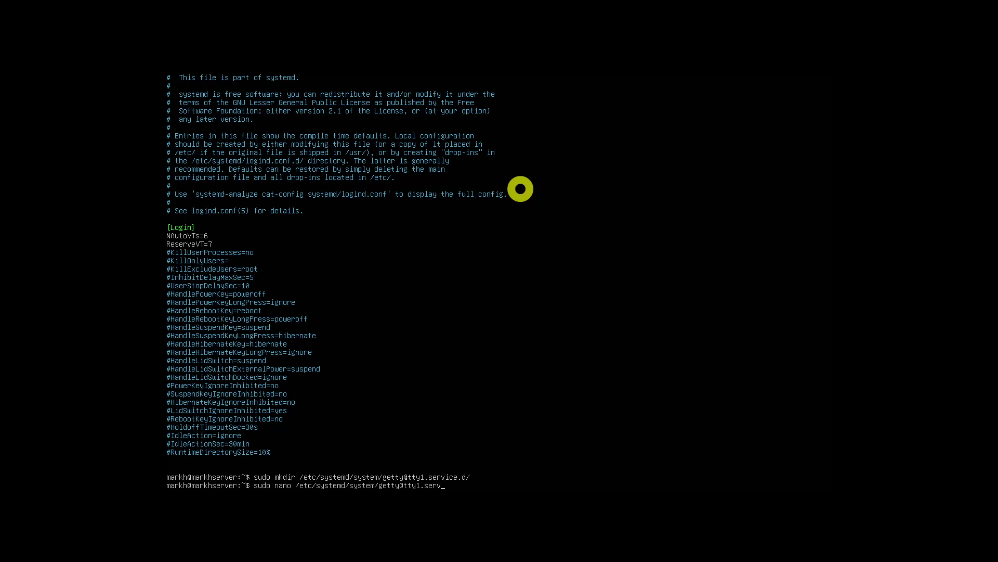
pyautogui.write('.d/override')
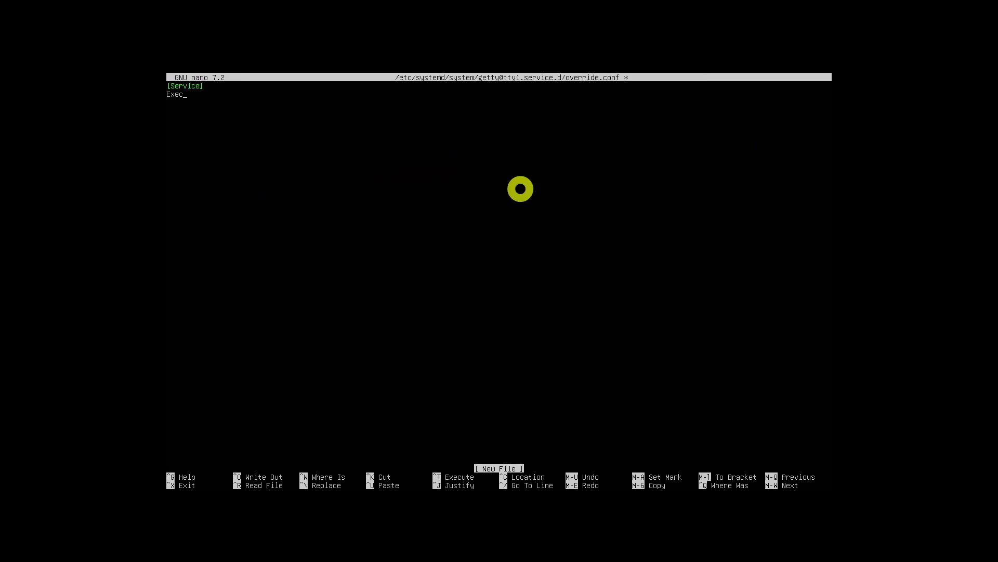
pyautogui.write('Start=')
# Add the agetty --noissue --autologin ExecStart line for the user and a Type=idle line.
pyautogui.press('Return')
pyautogui.write('Ex')
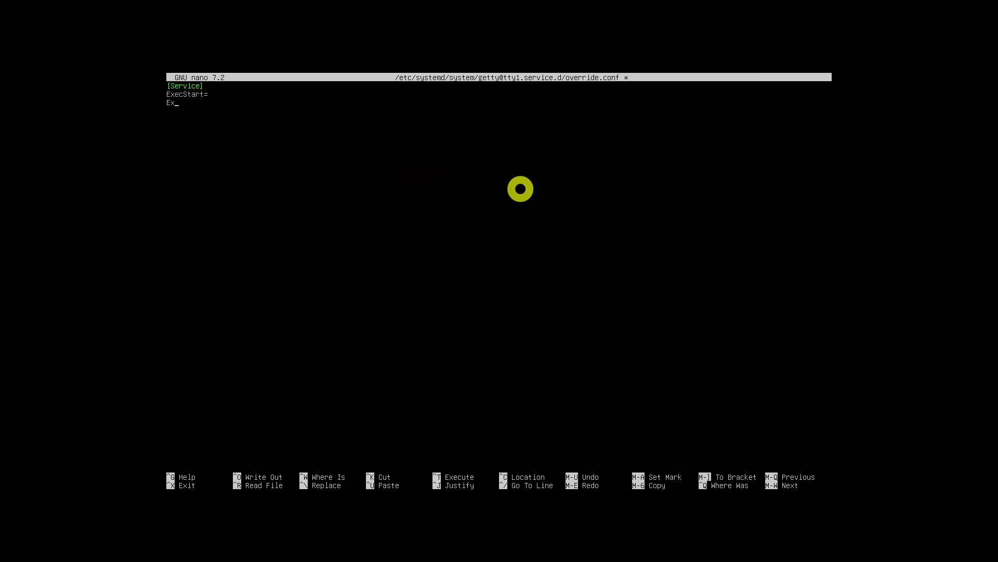
pyautogui.write('eeStart=-/sbin/agetty --noissue --autologin markh ')
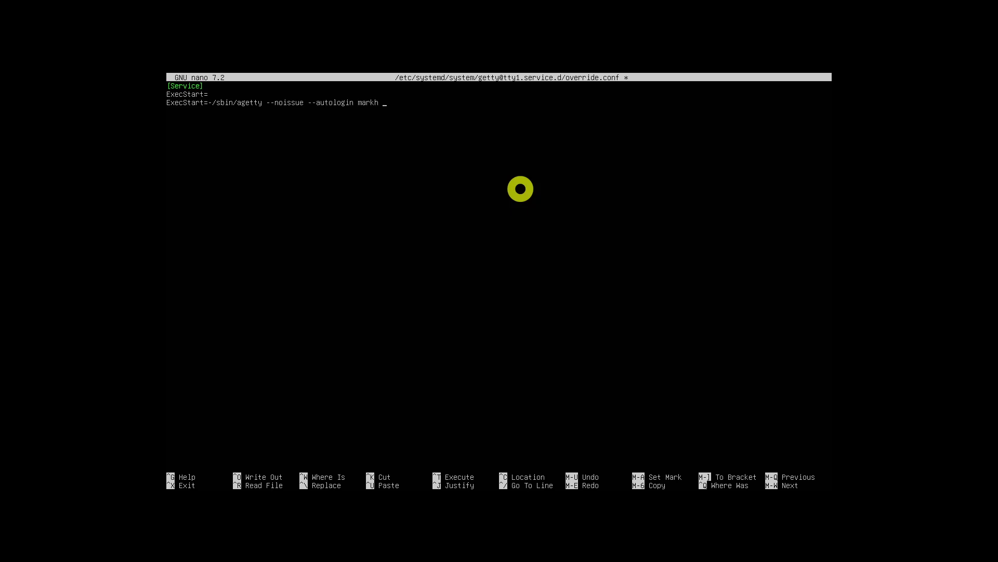
pyautogui.write('%I $TERM')
pyautogui.press('Return')
pyautogui.write('Type=idle')
# Save override.conf and exit nano to the shell.
pyautogui.hotkey('ctrl', 'o')
pyautogui.press('Return')
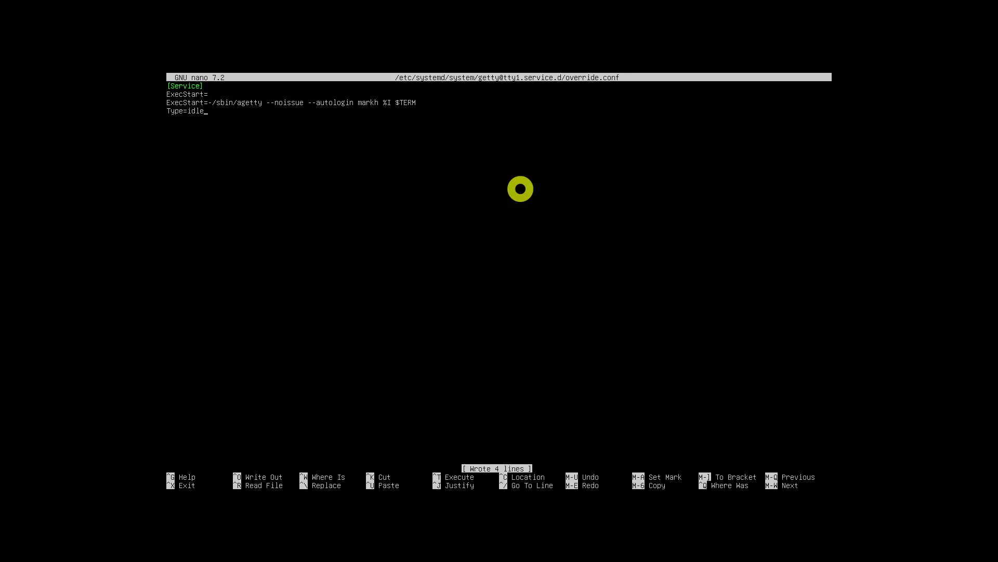
pyautogui.hotkey('ctrl', 'x')
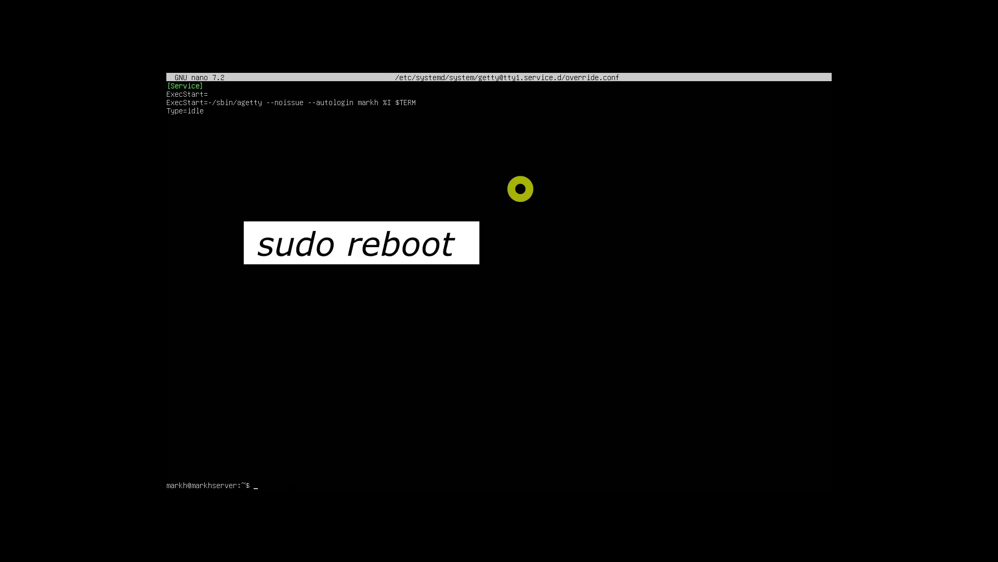
# Run 'sudo reboot' so the server restarts with tty1 autologin.
pyautogui.write('sudo')
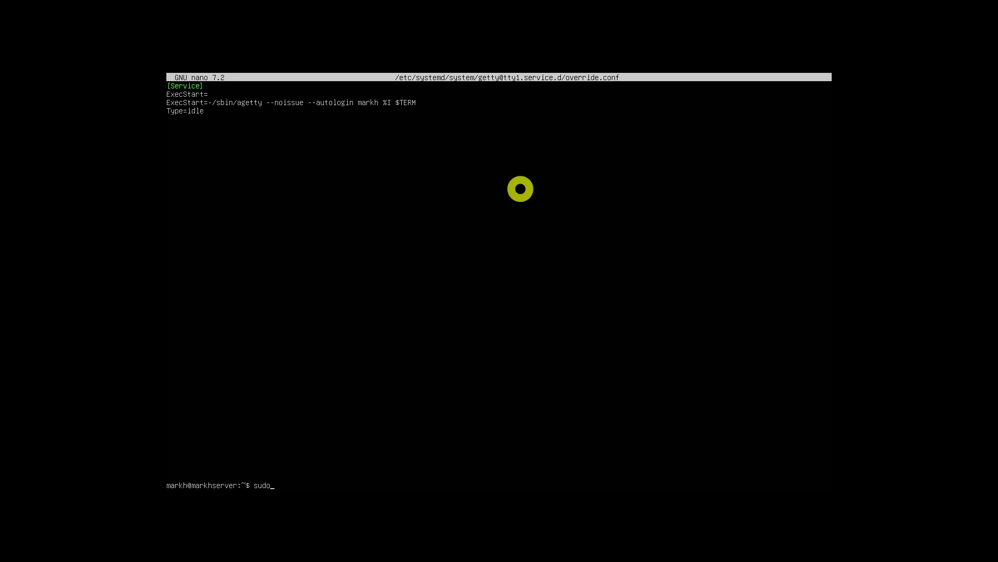
pyautogui.write(' reboot')
pyautogui.press('Return')
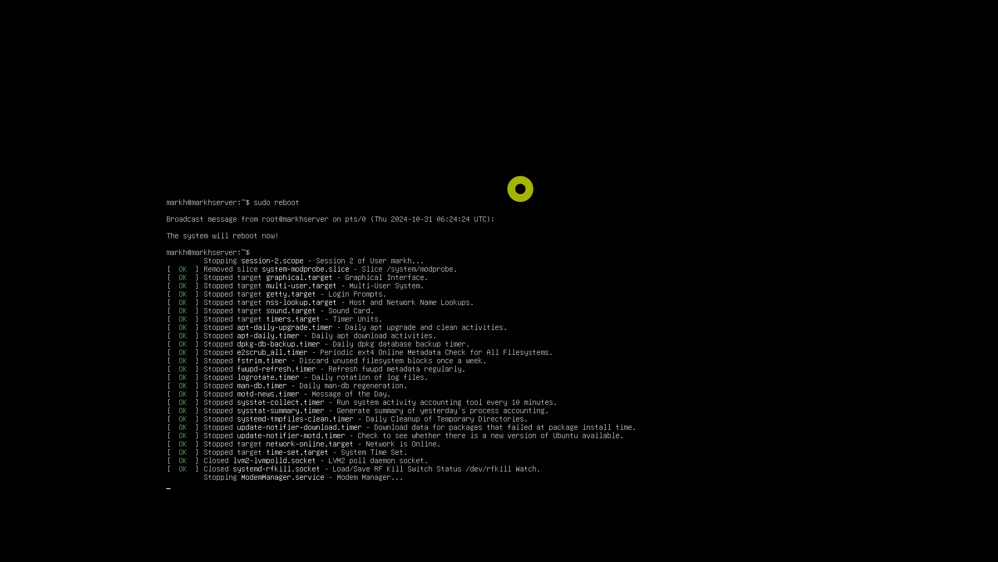